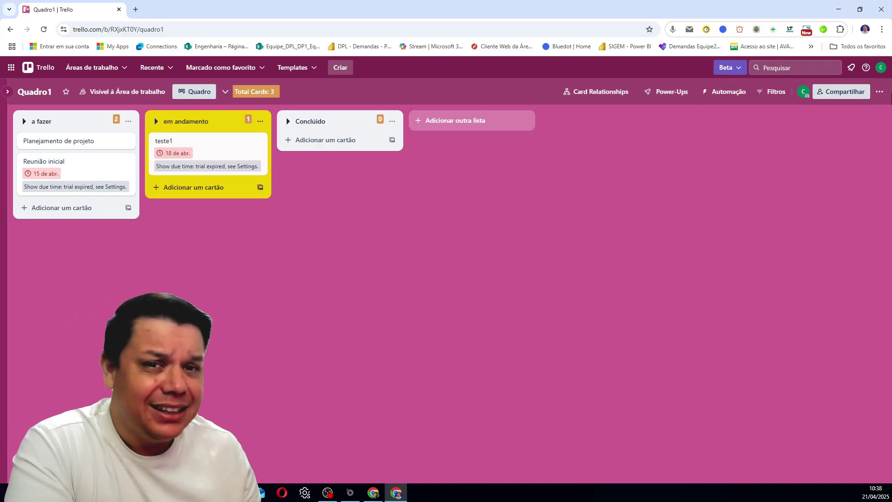
# Switch the Quadro1 board to the Beta experience
pyautogui.click(726, 66)
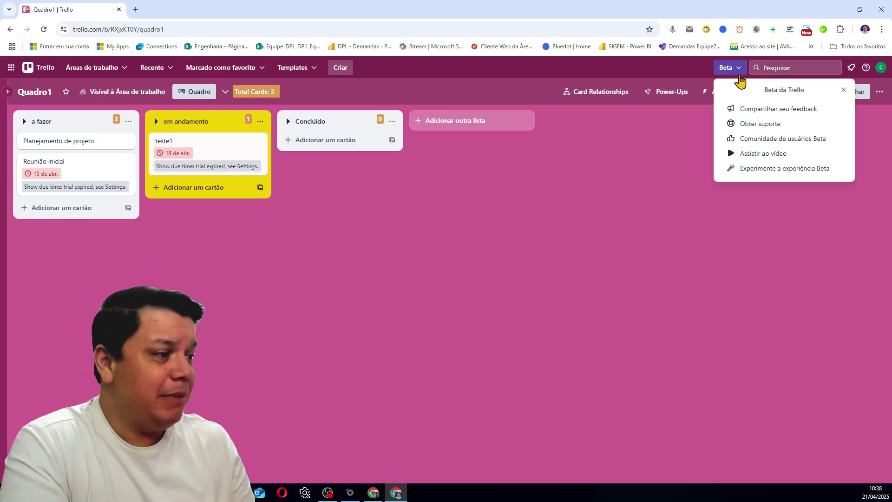
pyautogui.click(798, 170)
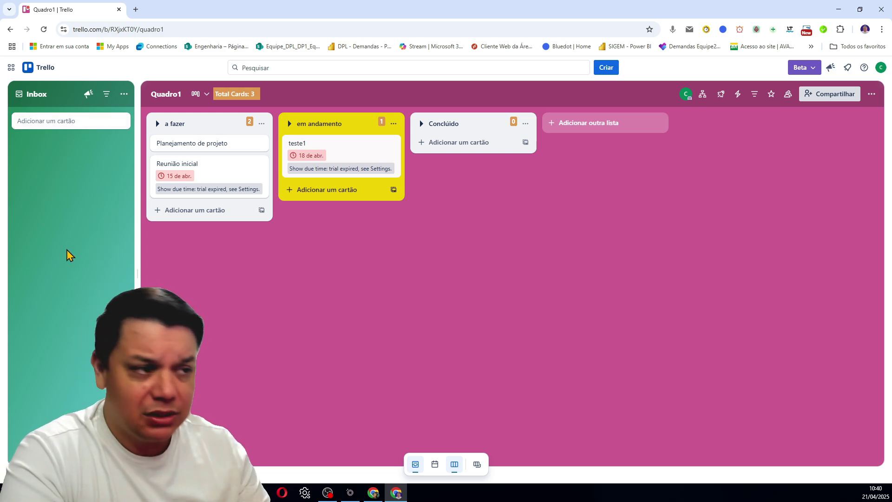
# Add the cards Tarefa1 and Tarefa2 to the Inbox and place Tarefa1 above Tarefa2
pyautogui.click(85, 125)
pyautogui.write('Taref')
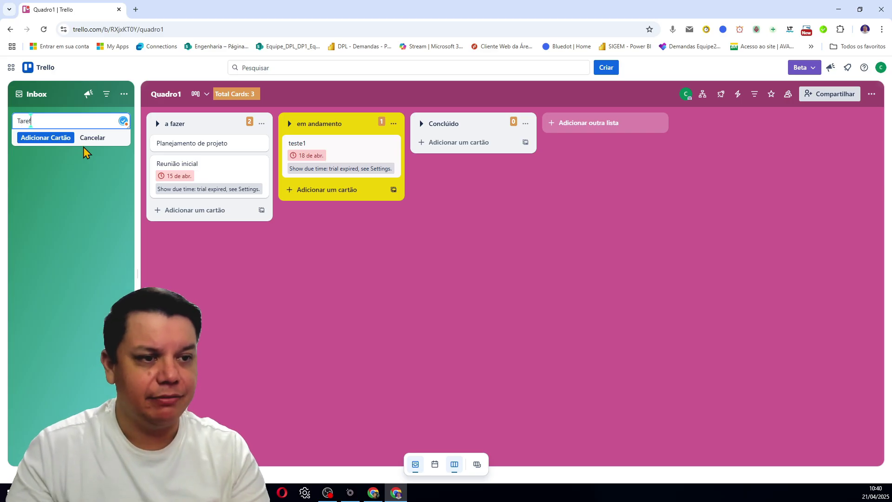
pyautogui.write('a1')
pyautogui.press('Return')
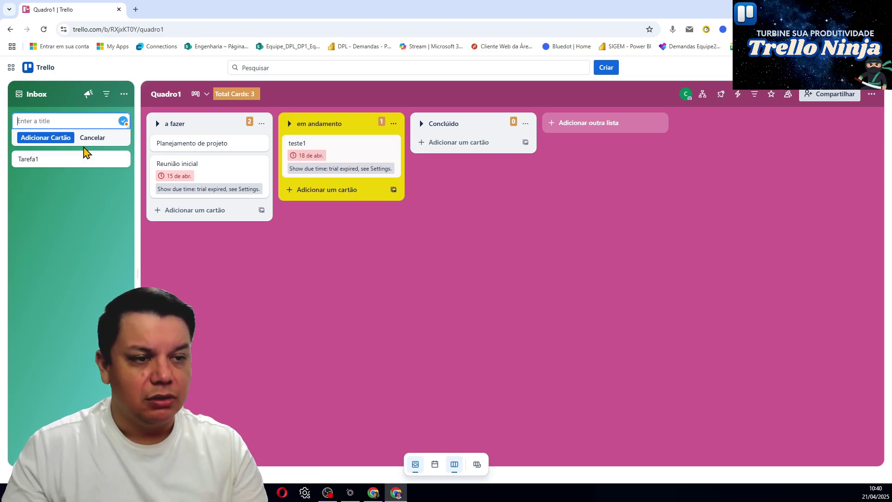
pyautogui.write('Tarefa')
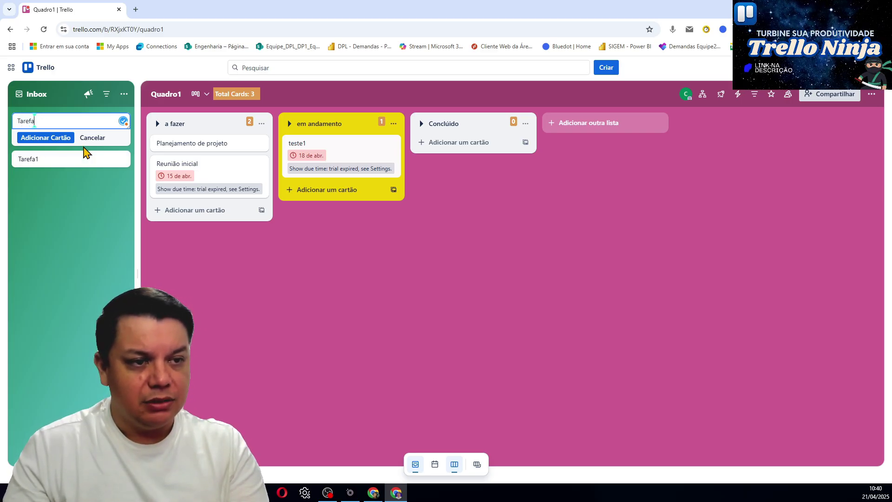
pyautogui.write('2')
pyautogui.press('Return')
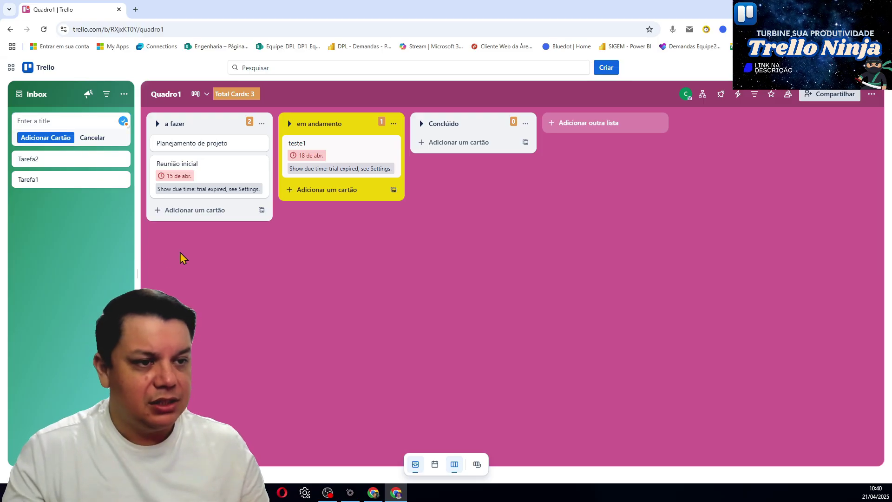
pyautogui.press('Escape')
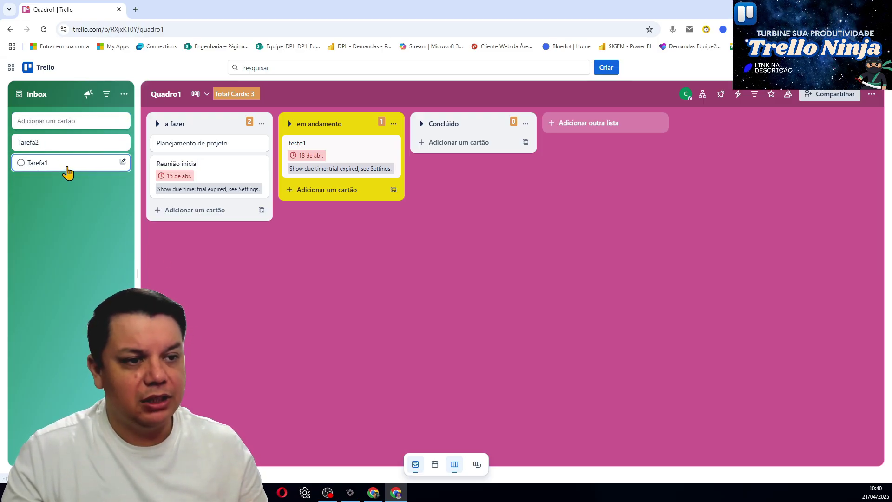
pyautogui.moveTo(67, 173); pyautogui.dragTo(73, 145)
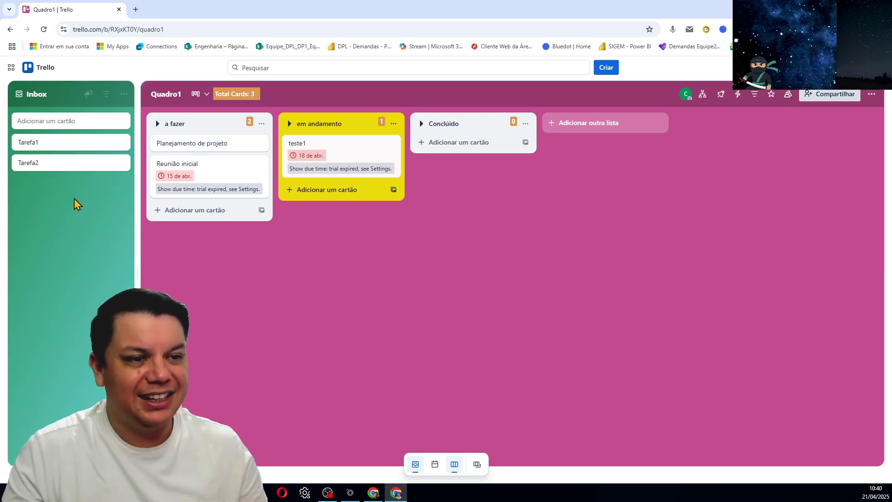
# Examine the description, dates, attachment and checklist options of the Tarefa1 card, discard the empty description and close the card
pyautogui.click(72, 142)
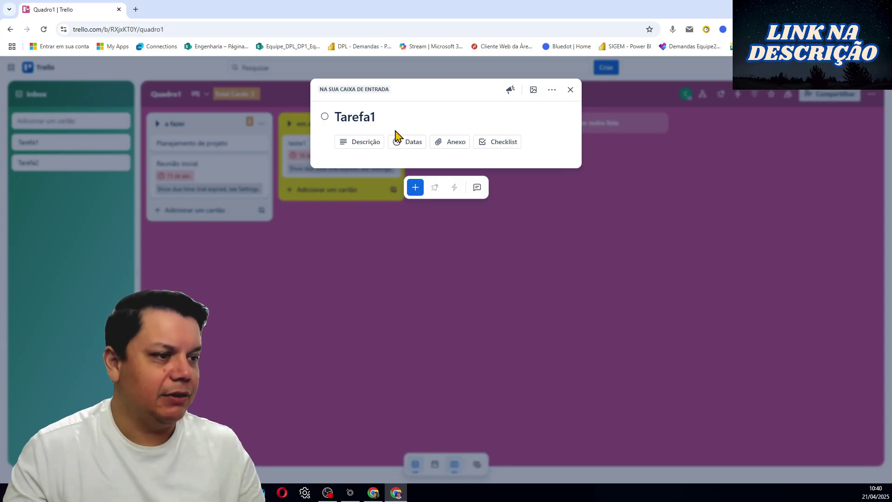
pyautogui.click(367, 143)
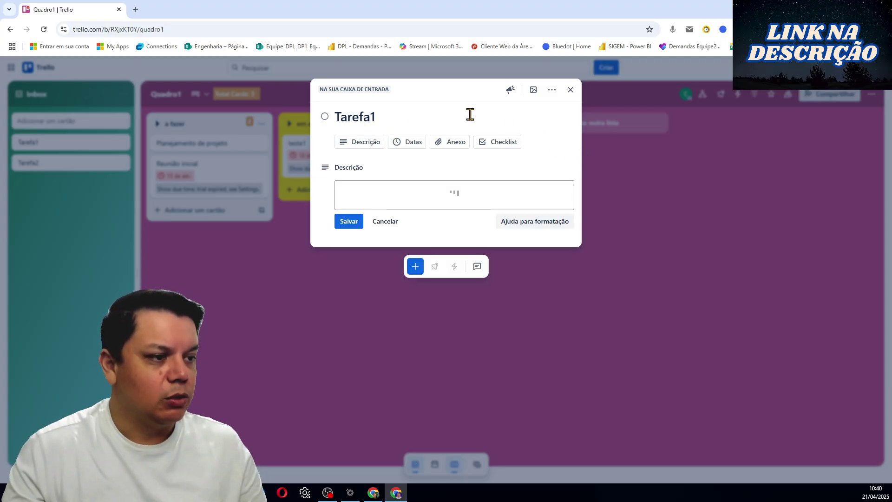
pyautogui.click(411, 145)
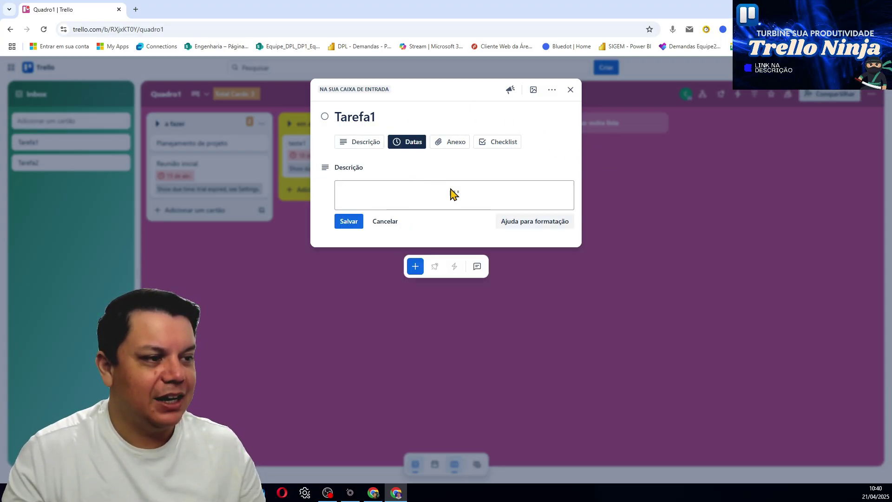
pyautogui.click(453, 146)
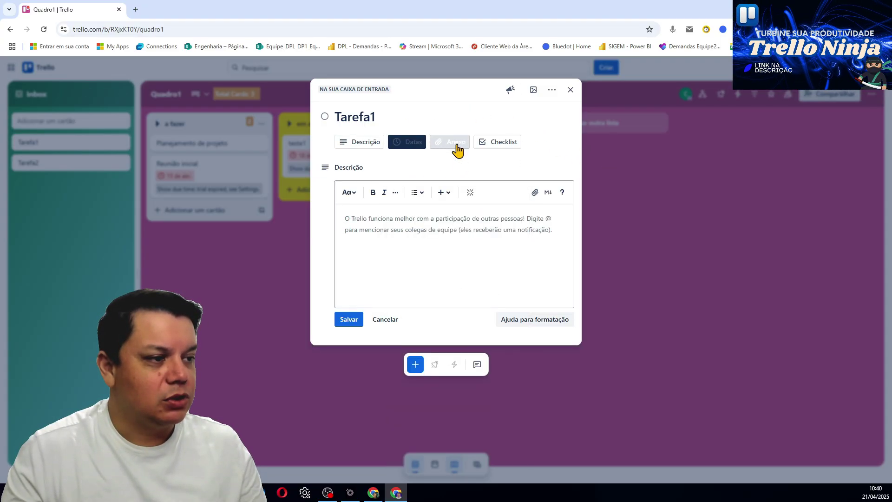
pyautogui.click(511, 150)
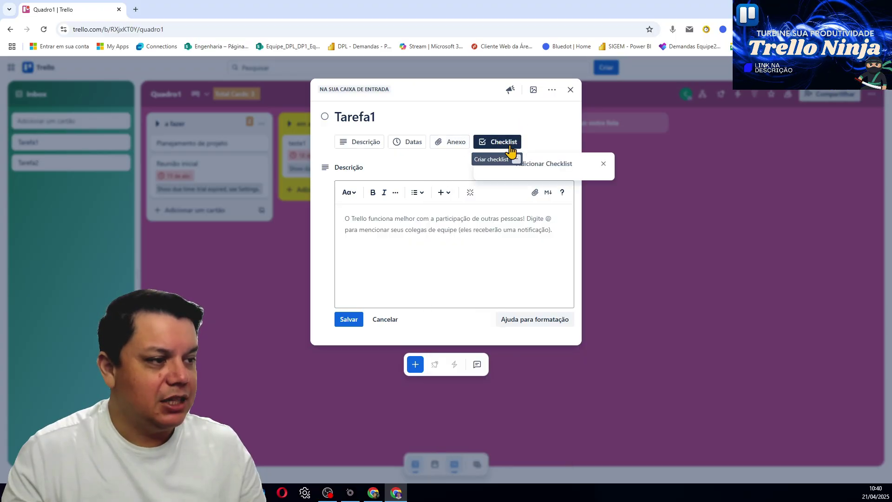
pyautogui.click(386, 320)
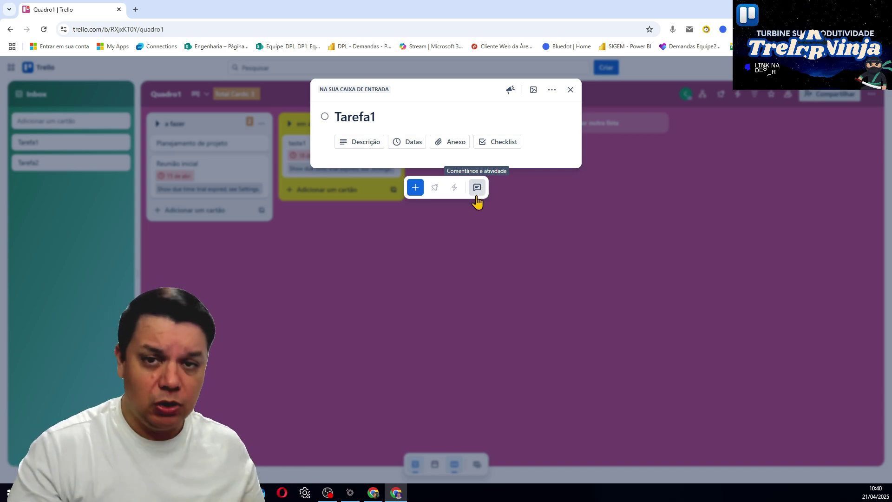
pyautogui.click(629, 253)
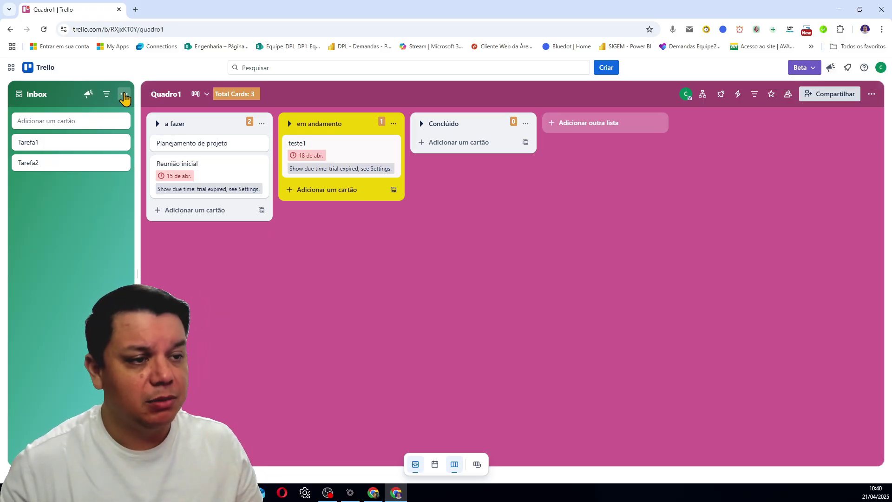
# Change the Inbox background to the dark blue wave gradient
pyautogui.click(124, 96)
pyautogui.click(213, 241)
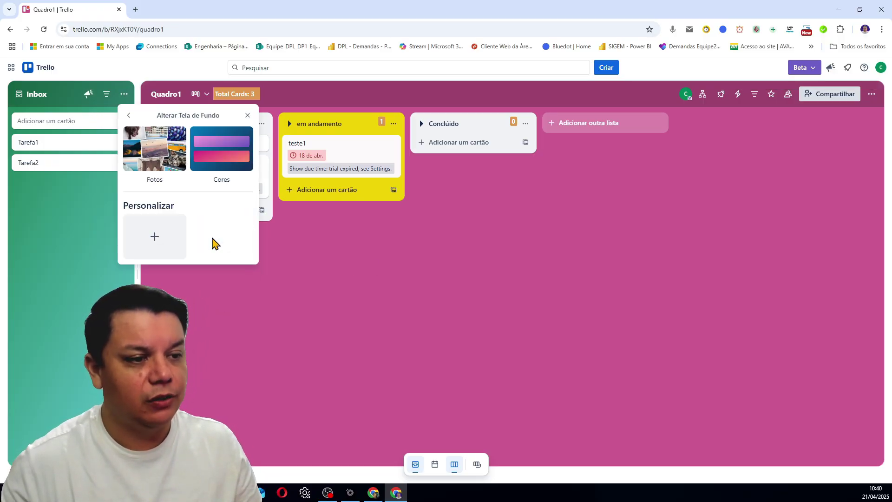
pyautogui.click(215, 170)
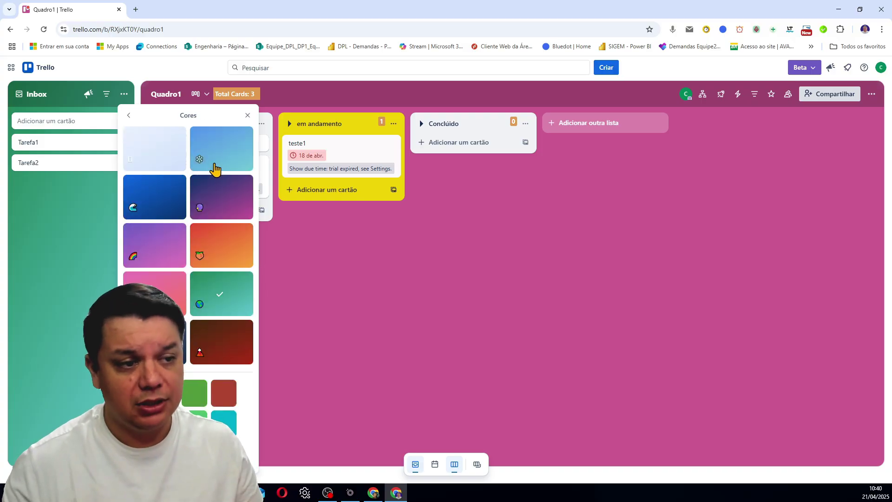
pyautogui.click(148, 200)
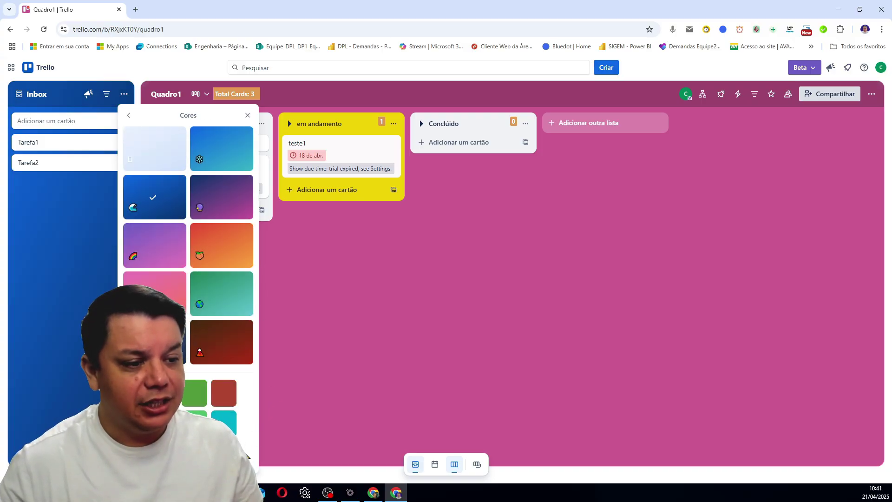
pyautogui.click(295, 432)
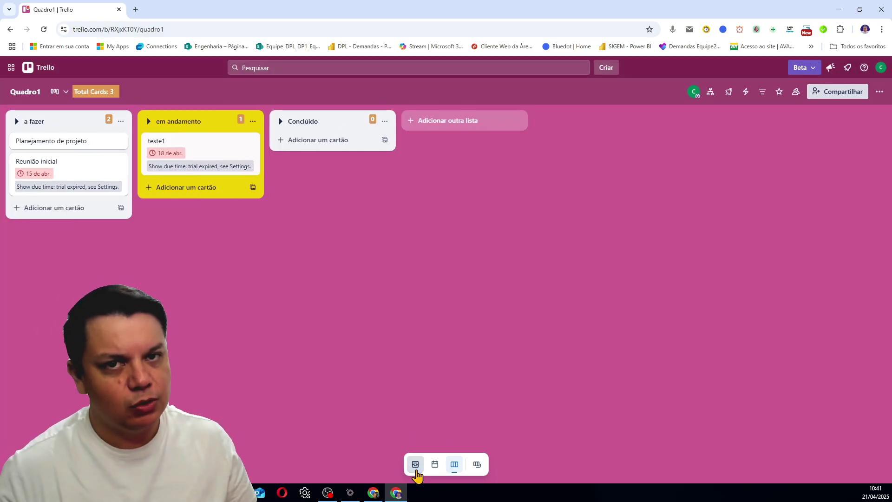
# Show the Inbox alongside the board and save a due date of 25/04/2025 on the Tarefa1 card
pyautogui.click(415, 470)
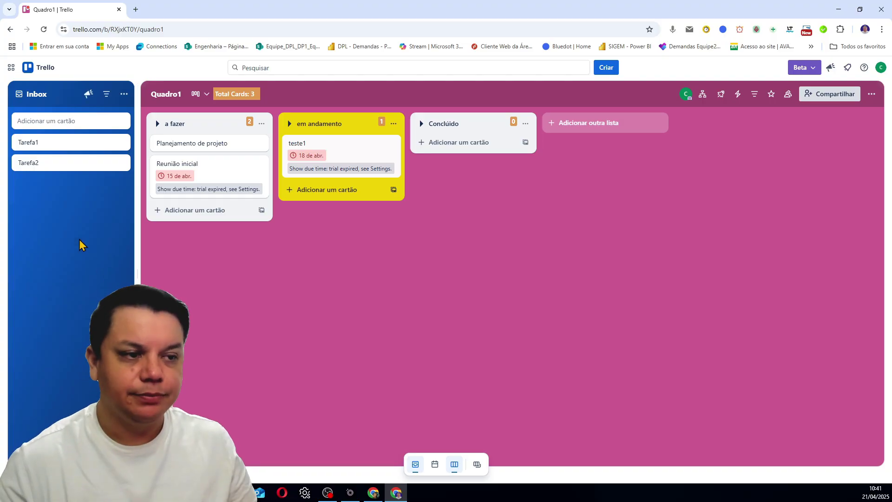
pyautogui.click(61, 143)
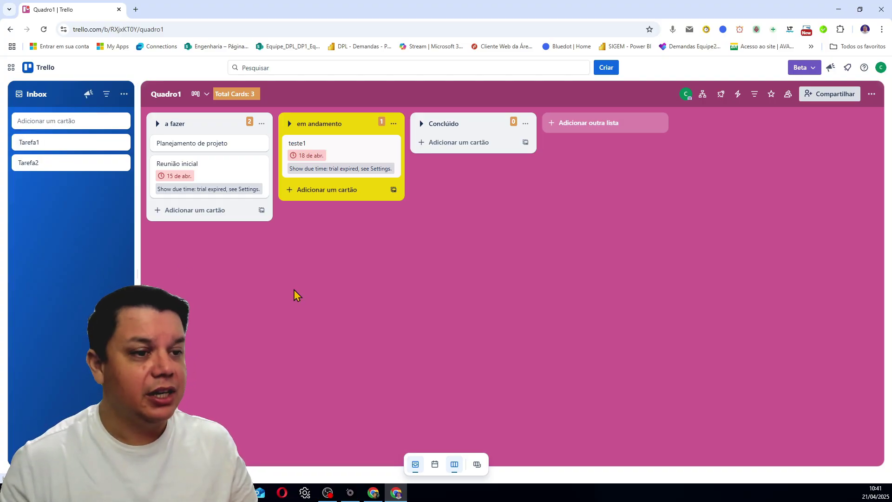
pyautogui.click(414, 142)
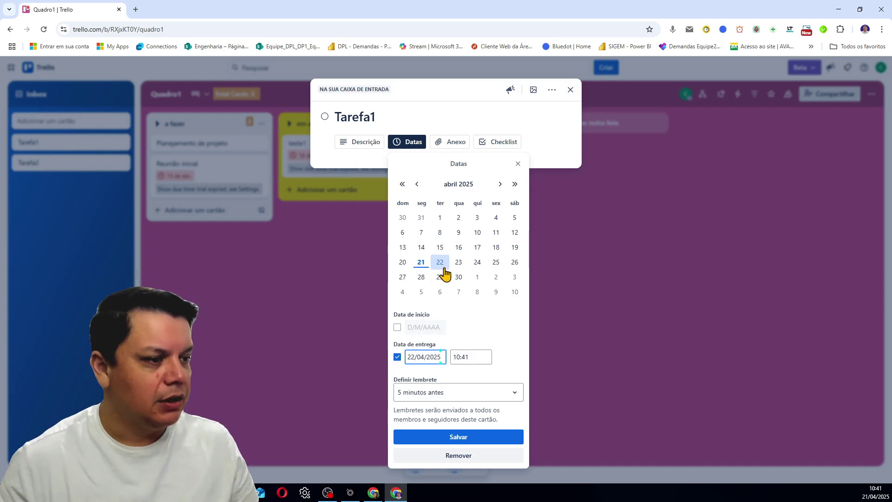
pyautogui.click(495, 262)
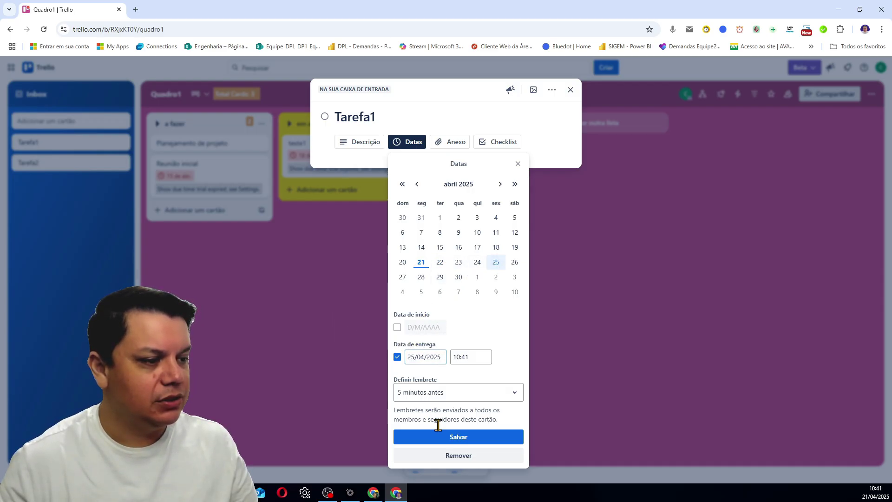
pyautogui.click(449, 438)
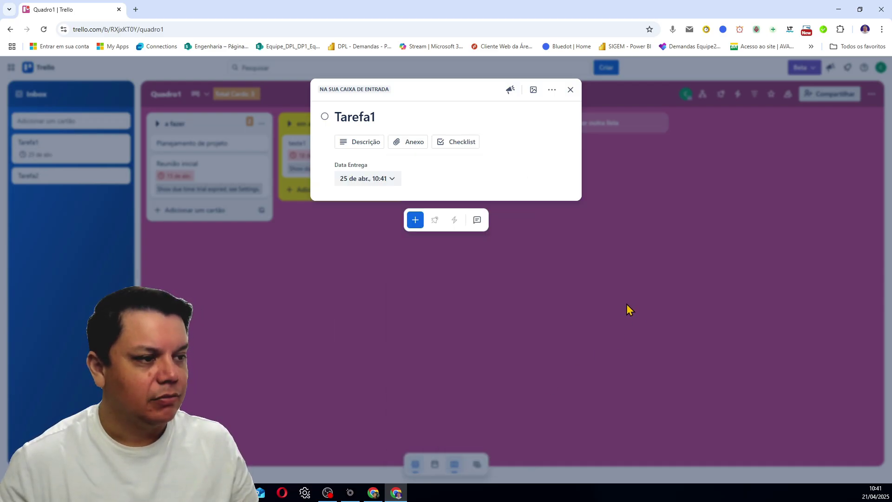
pyautogui.click(626, 303)
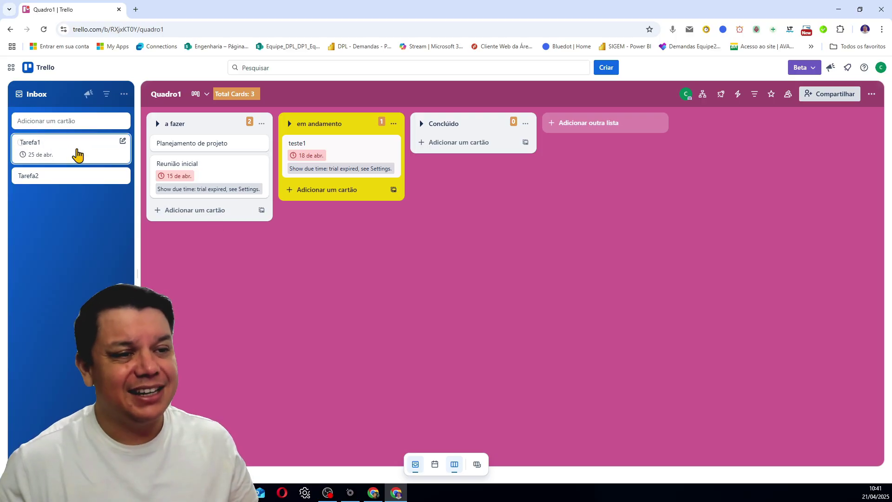
# Move Tarefa1 from the Inbox into the em andamento list and return it to the Inbox below Tarefa2
pyautogui.moveTo(73, 153); pyautogui.dragTo(333, 200)
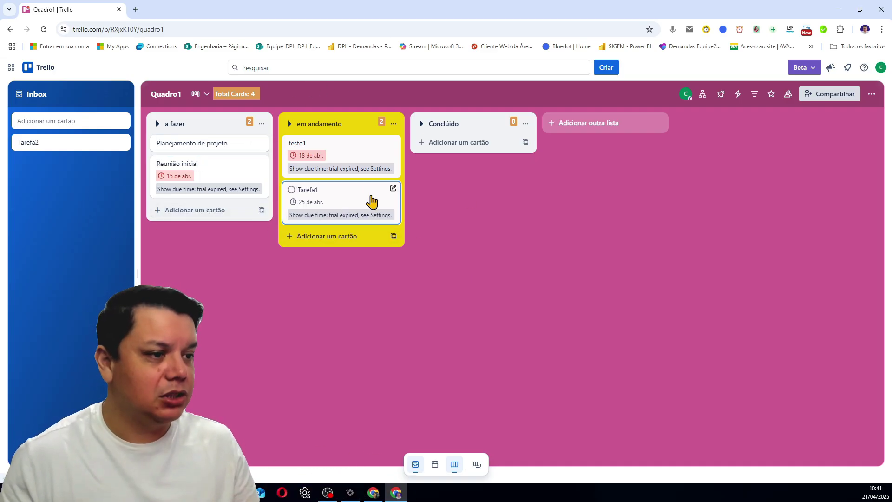
pyautogui.moveTo(370, 201); pyautogui.dragTo(116, 169)
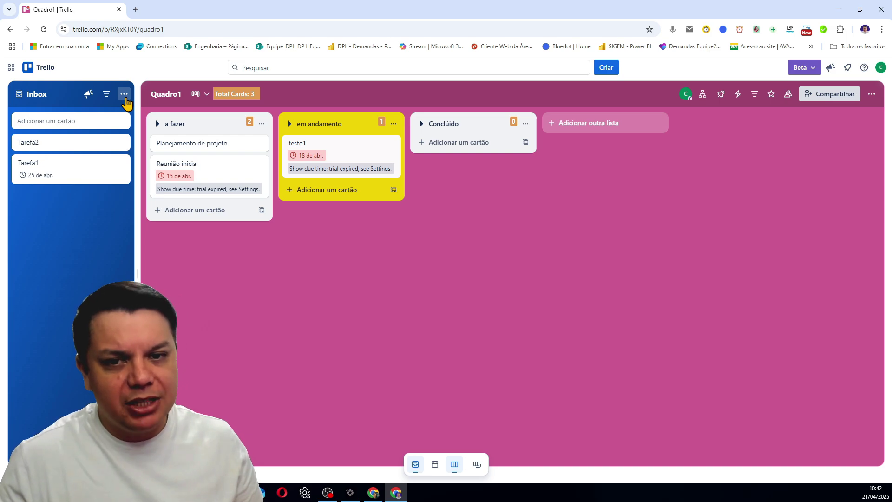
# Examine the Inbox's options for adding cards by e-mail, including the extra options for sending from any address
pyautogui.click(124, 95)
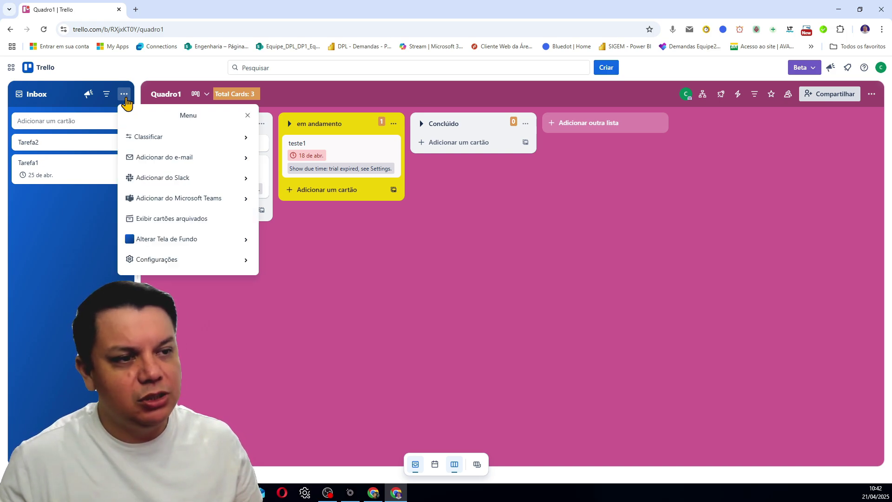
pyautogui.click(217, 158)
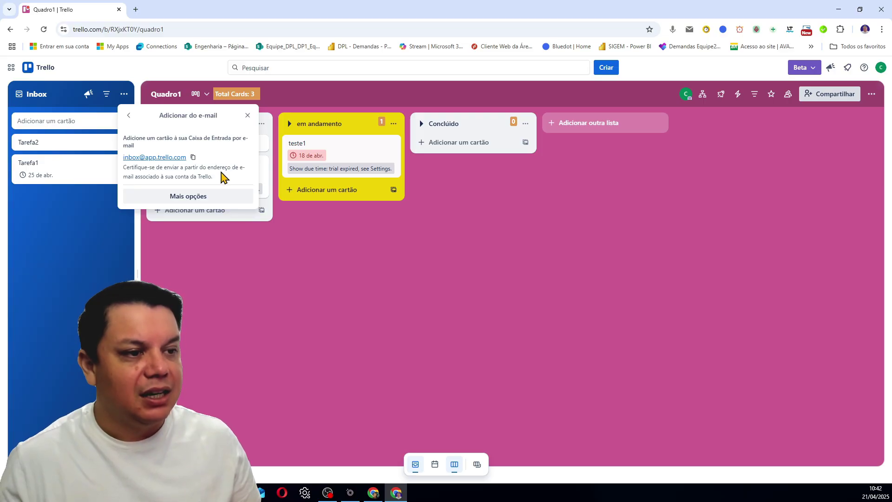
pyautogui.click(202, 195)
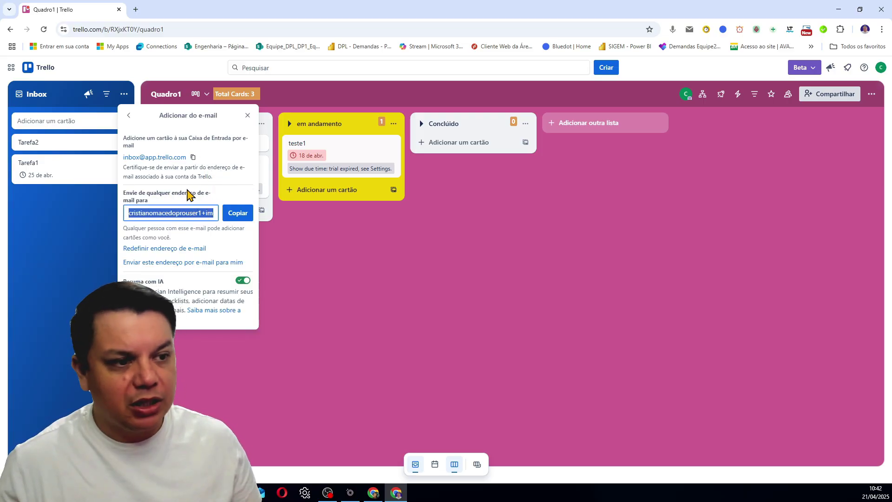
pyautogui.click(129, 115)
pyautogui.click(247, 116)
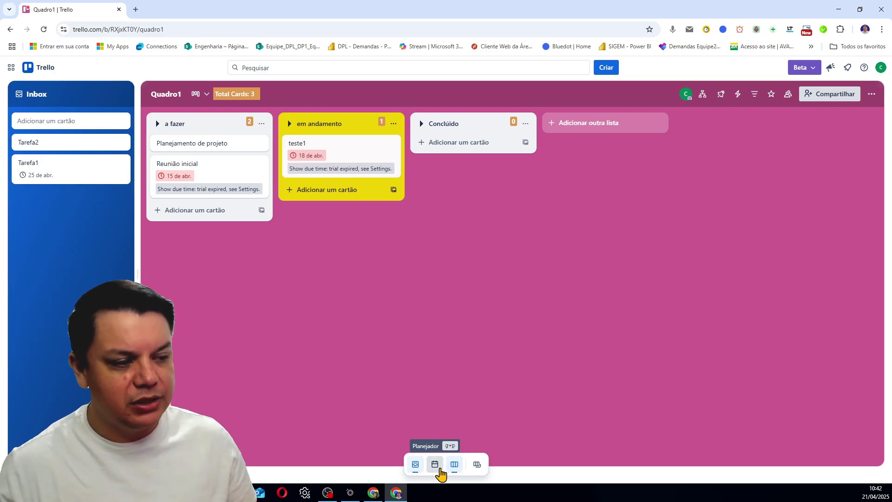
# Show the Planner alongside the Inbox and board and start connecting a calendar
pyautogui.click(437, 466)
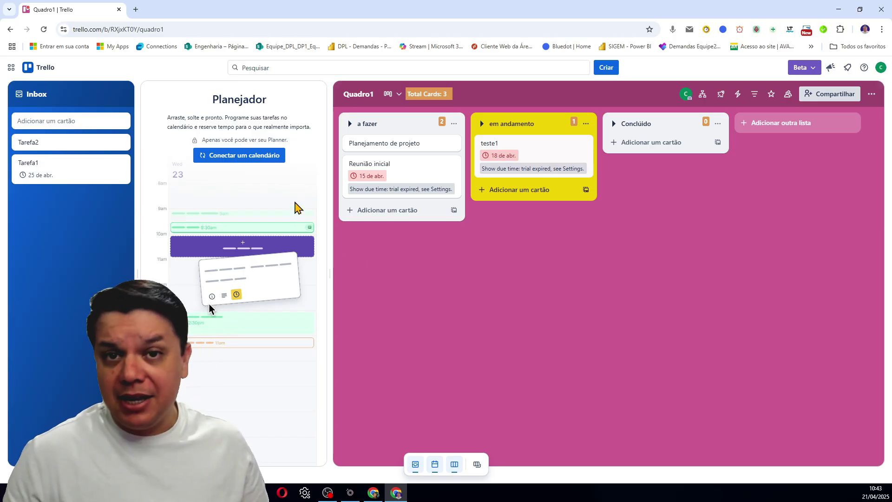
pyautogui.click(242, 156)
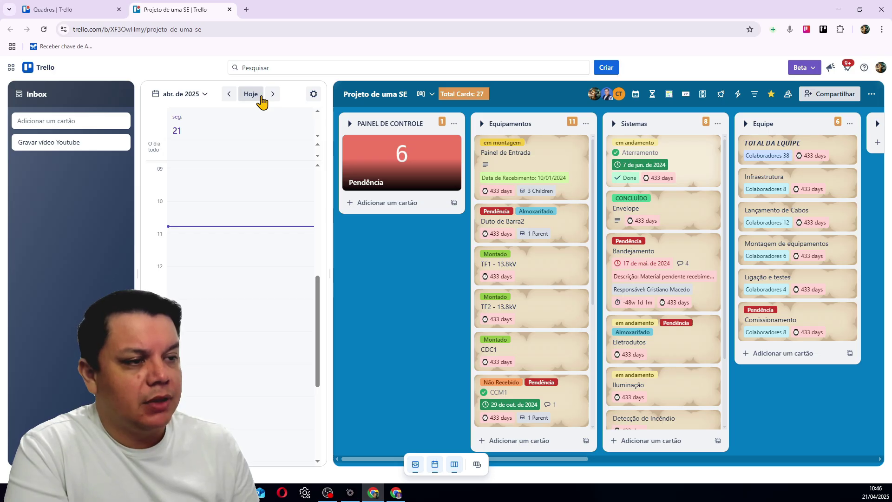
pyautogui.click(314, 95)
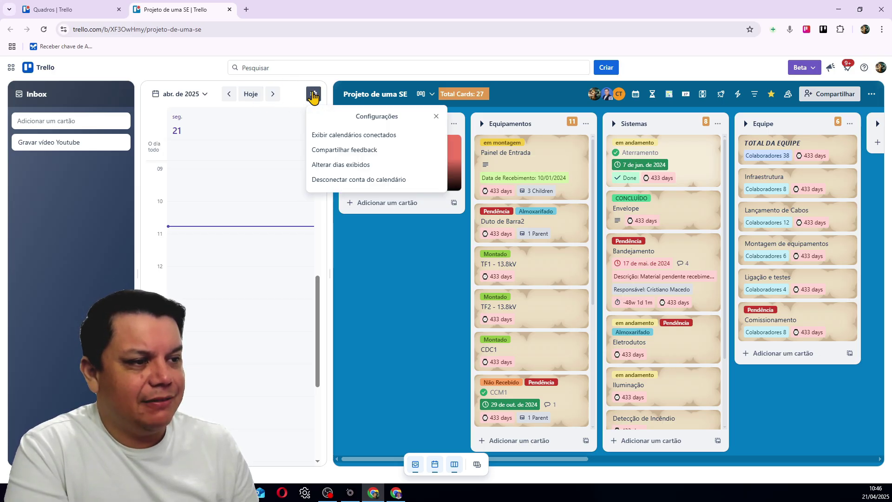
pyautogui.click(316, 95)
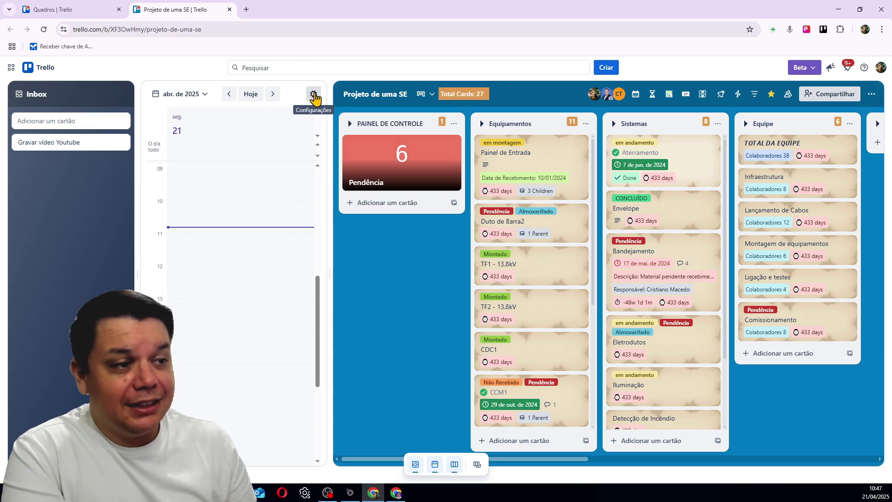
# Try the Planner's displayed days at 2, 5 and 7 dias, and widen the Planner over the board
pyautogui.click(315, 97)
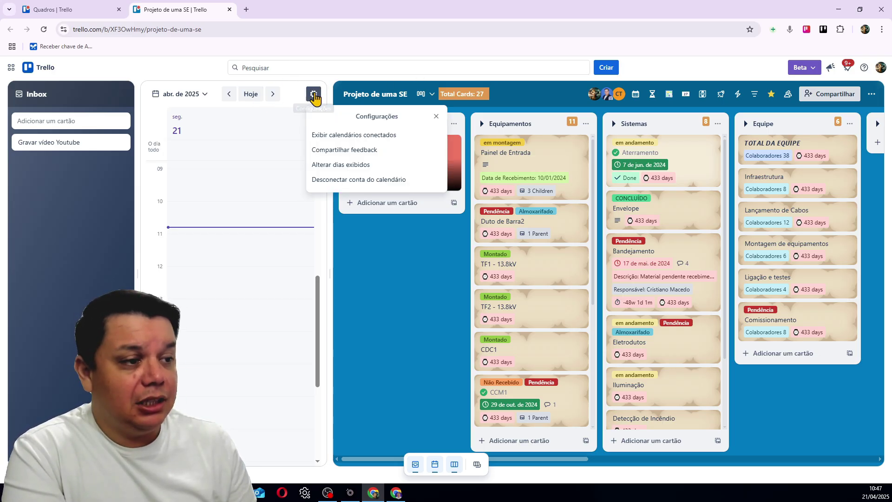
pyautogui.click(401, 168)
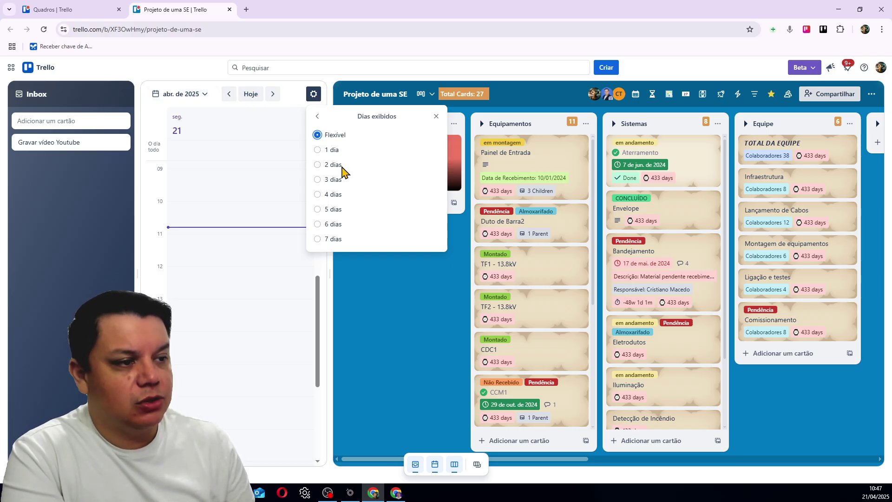
pyautogui.click(319, 165)
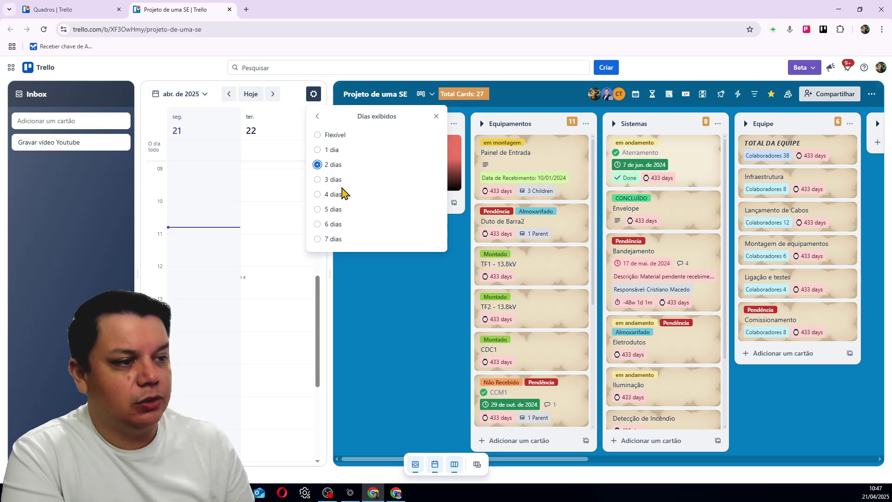
pyautogui.click(317, 209)
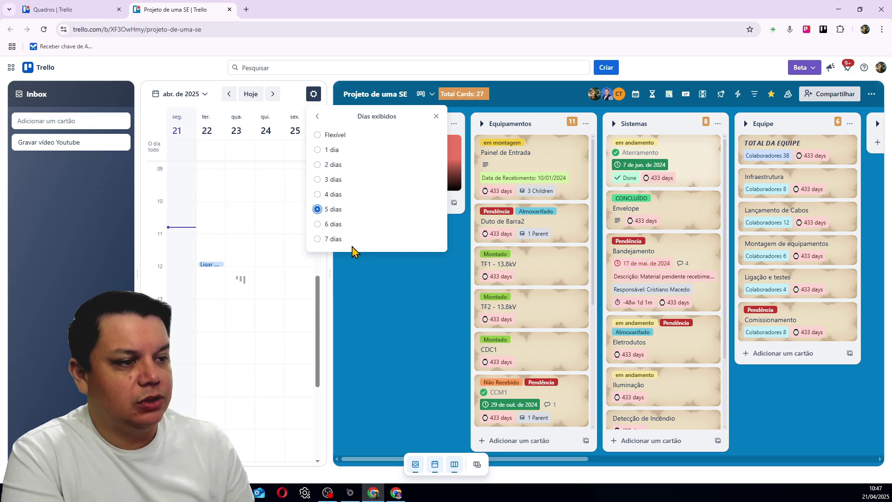
pyautogui.click(317, 239)
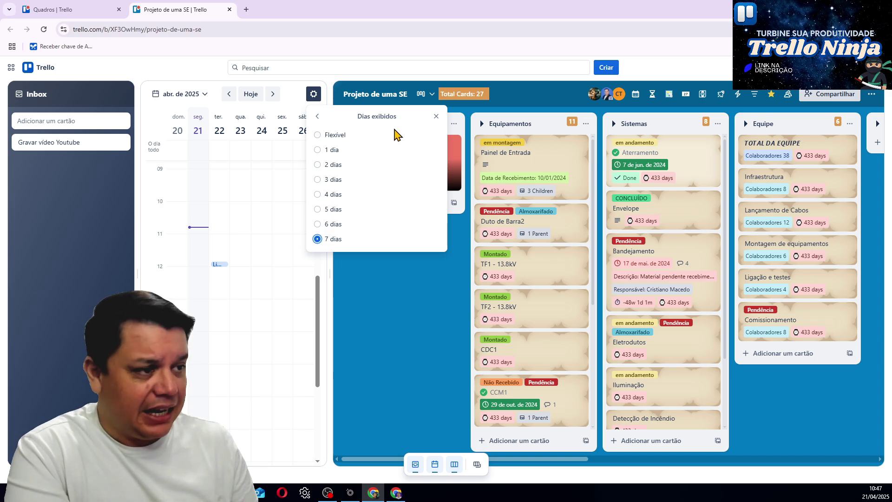
pyautogui.click(436, 116)
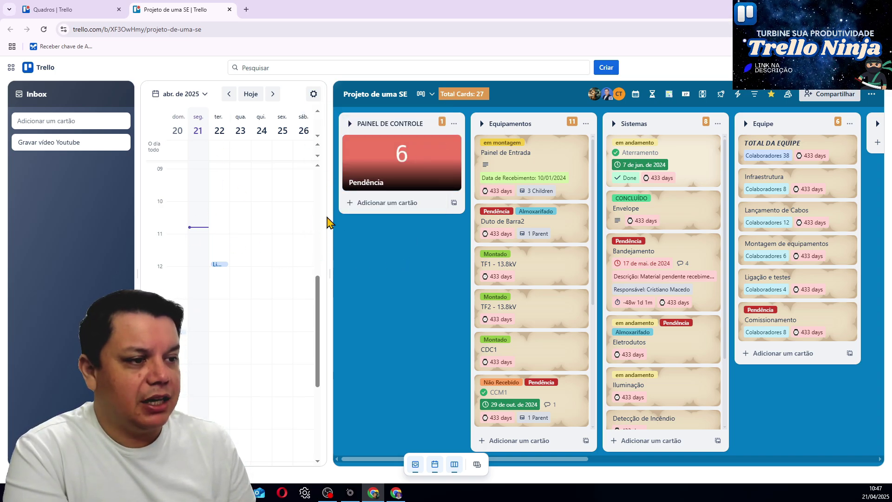
pyautogui.moveTo(331, 223); pyautogui.dragTo(581, 227)
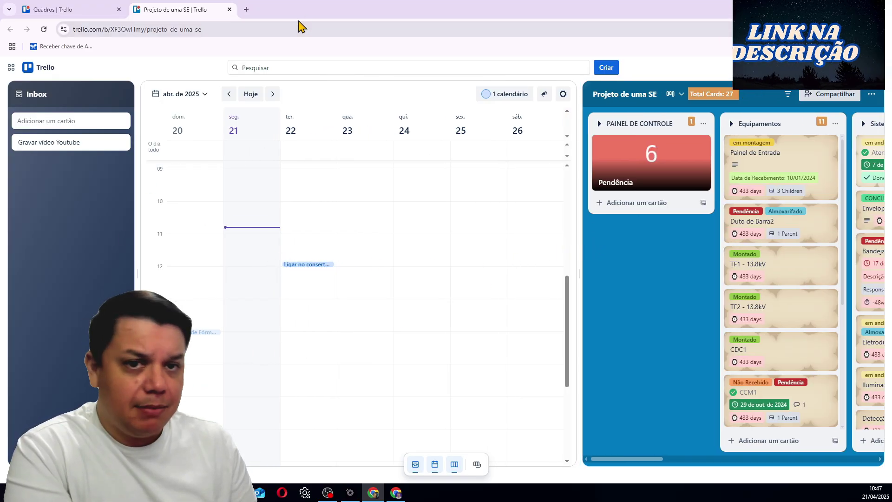
# Try the 1 dia display, set the Planner's displayed days to Flexível and narrow the Planner to a single-day column
pyautogui.click(564, 96)
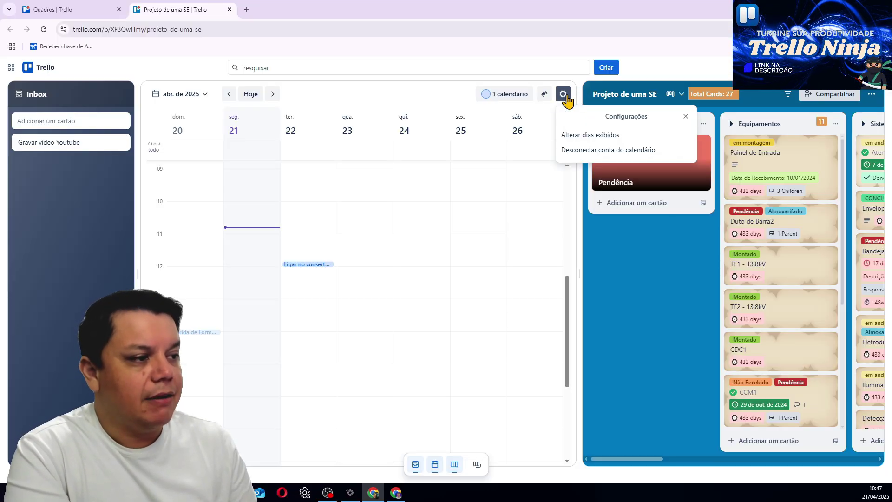
pyautogui.click(606, 135)
pyautogui.click(580, 150)
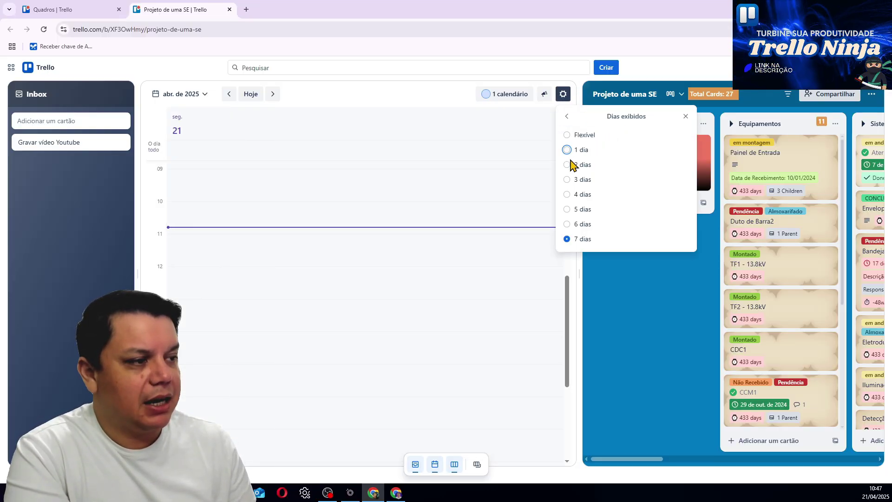
pyautogui.click(576, 136)
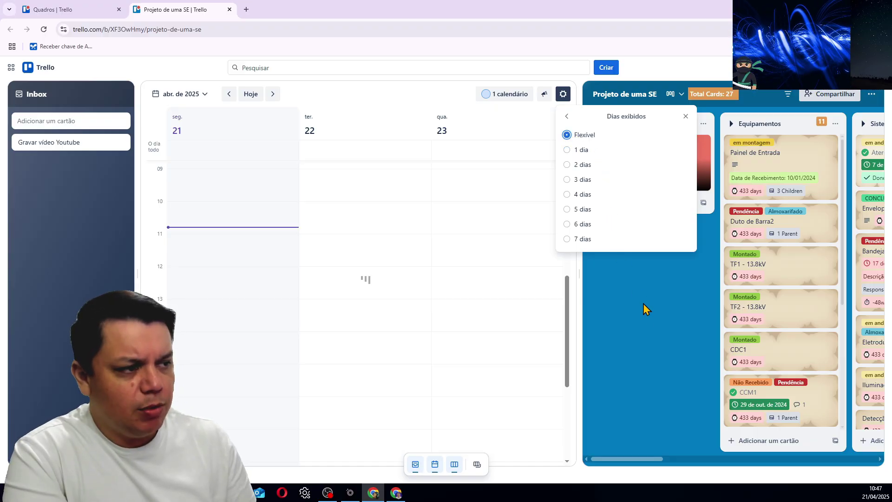
pyautogui.click(650, 341)
pyautogui.moveTo(579, 216); pyautogui.dragTo(305, 219)
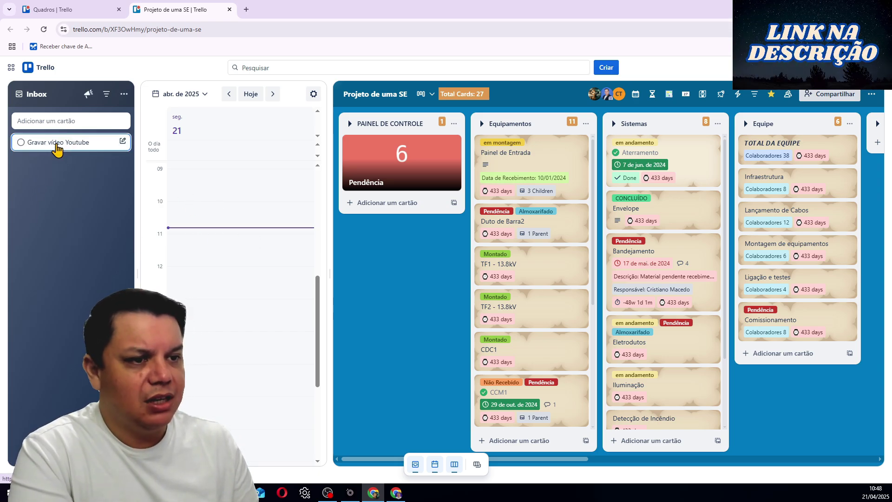
# Schedule the Inbox card Gravar vídeo Youtube in the Planner at 11:00 and save its focus time for 23 April
pyautogui.moveTo(53, 147); pyautogui.dragTo(225, 247)
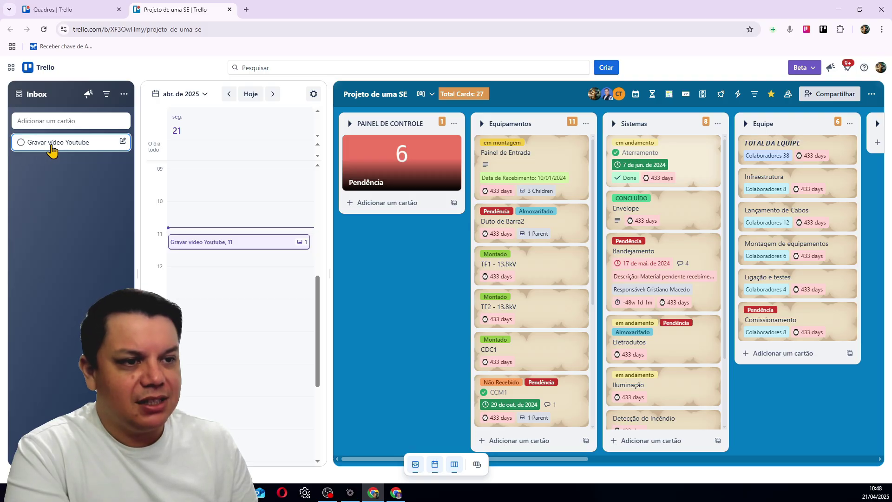
pyautogui.click(217, 244)
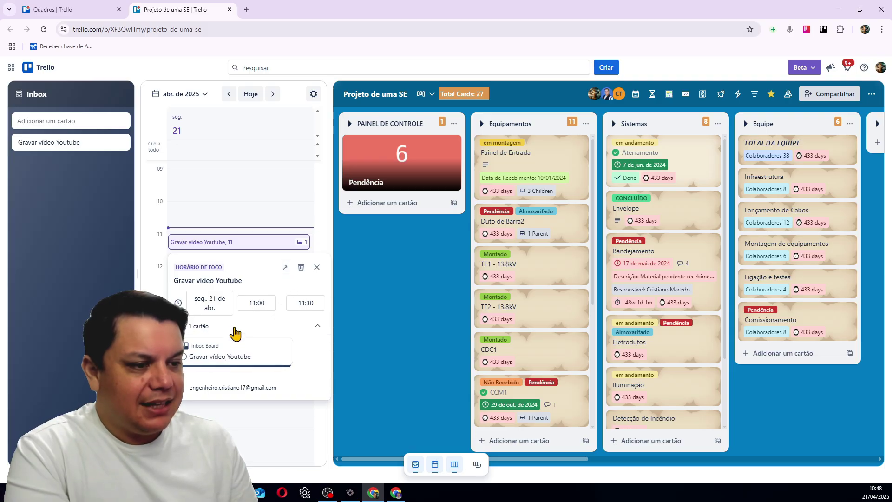
pyautogui.click(253, 302)
pyautogui.click(214, 303)
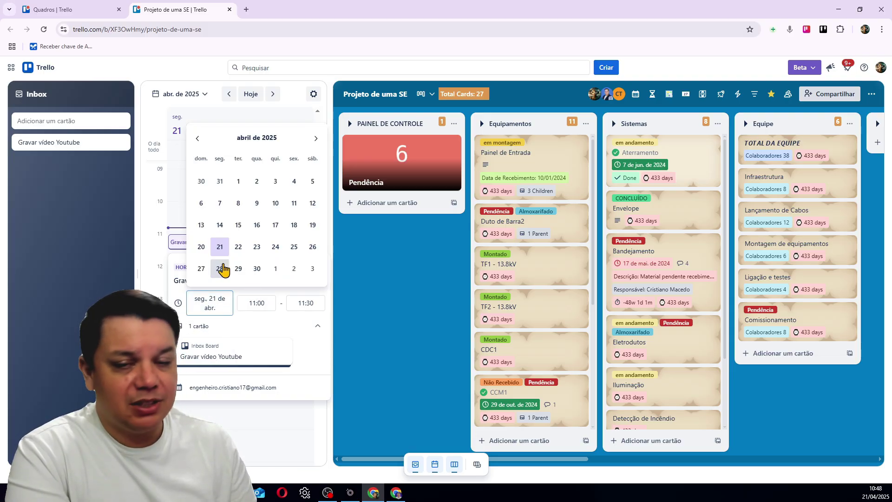
pyautogui.click(257, 247)
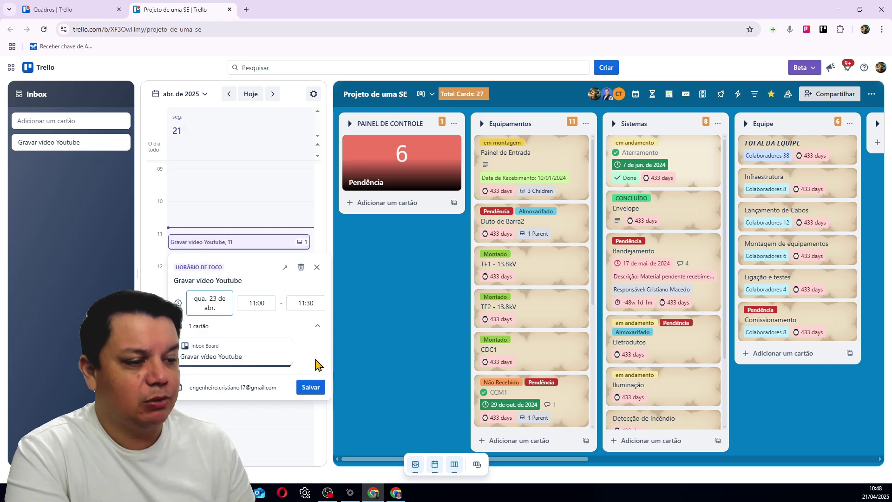
pyautogui.click(311, 386)
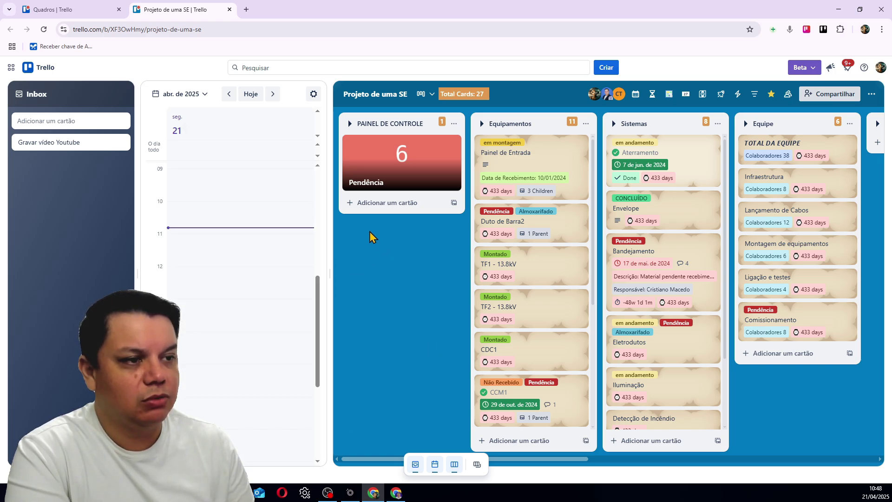
# Schedule the Eletrodutos card from the Sistemas list in the Planner on 23 April at 10:00
pyautogui.click(272, 95)
pyautogui.click(272, 95)
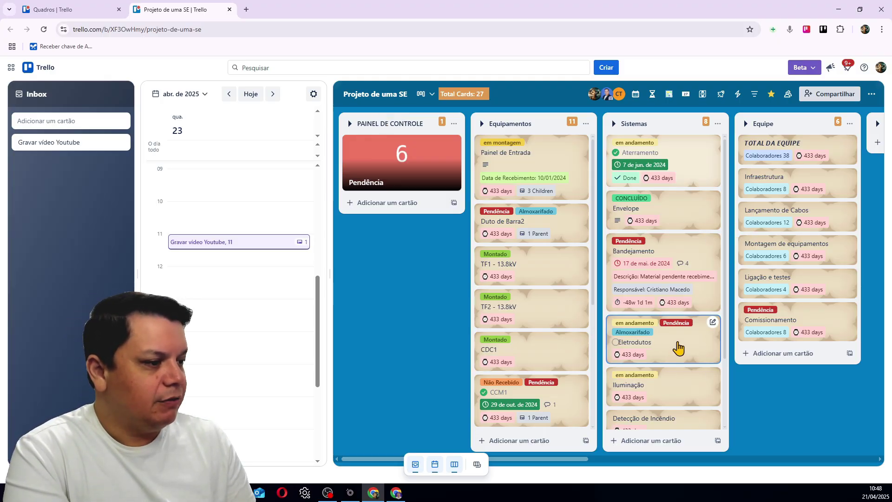
pyautogui.moveTo(682, 348); pyautogui.dragTo(253, 209)
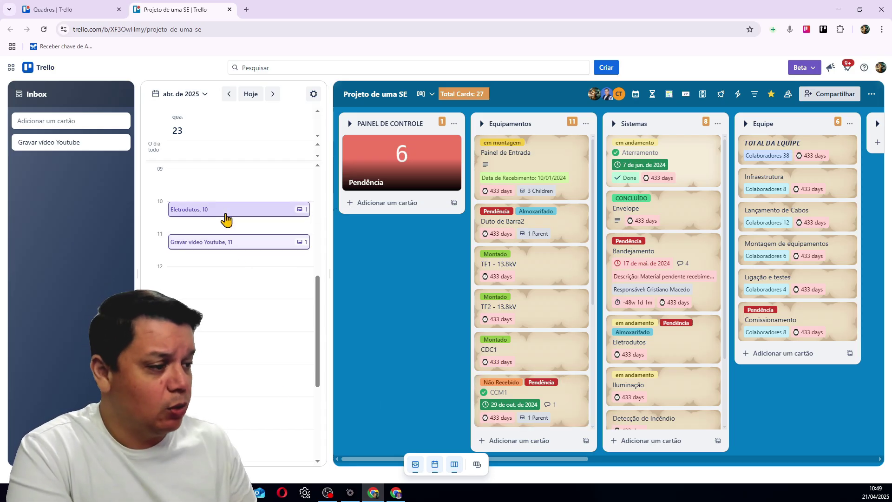
# Schedule the Duto de Barra2 card from the Equipamentos list in the Planner on 28 April at 14:30
pyautogui.click(273, 95)
pyautogui.click(273, 95)
pyautogui.click(274, 95)
pyautogui.click(273, 95)
pyautogui.click(273, 94)
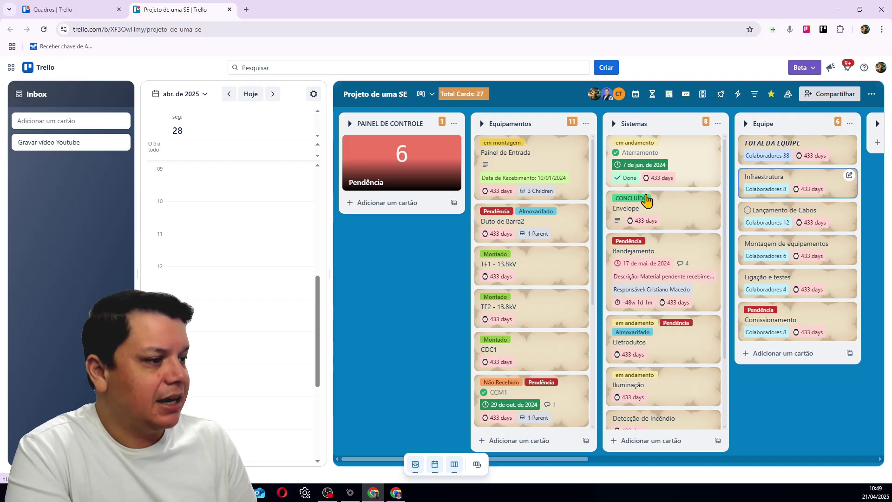
pyautogui.moveTo(563, 230); pyautogui.dragTo(281, 359)
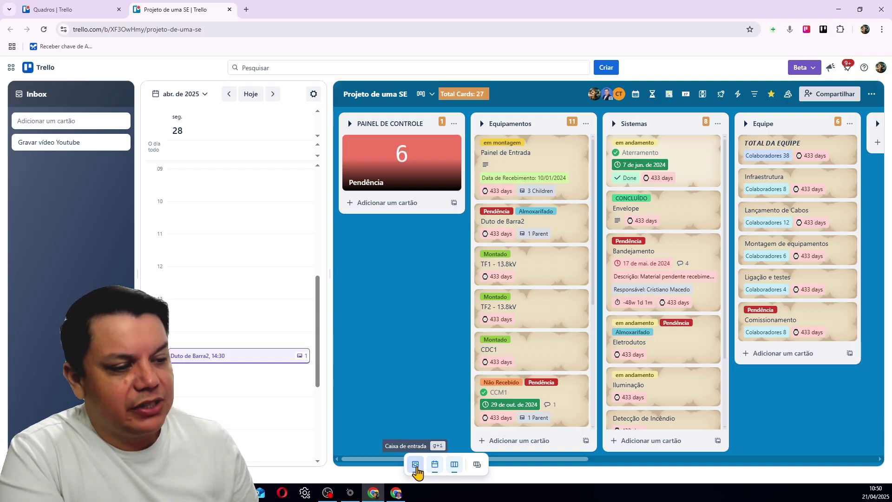
# Toggle the board, Planner and Inbox views, leaving only the Planner and the board shown
pyautogui.click(451, 469)
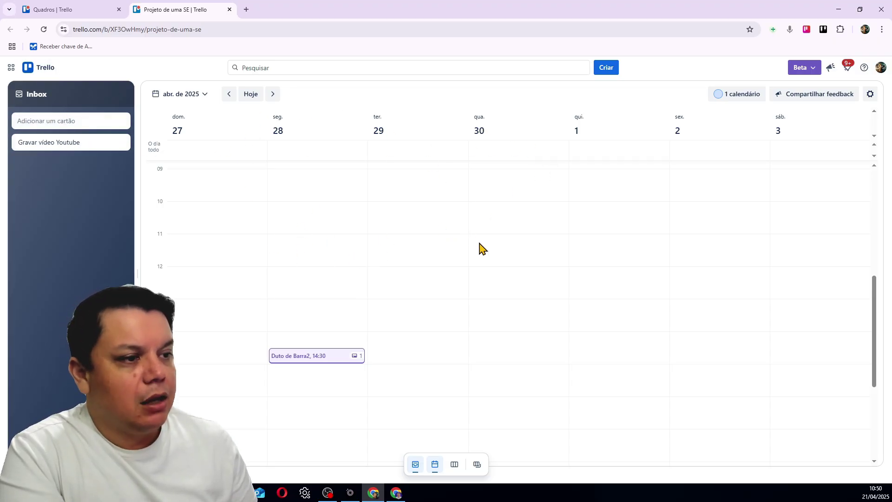
pyautogui.click(434, 464)
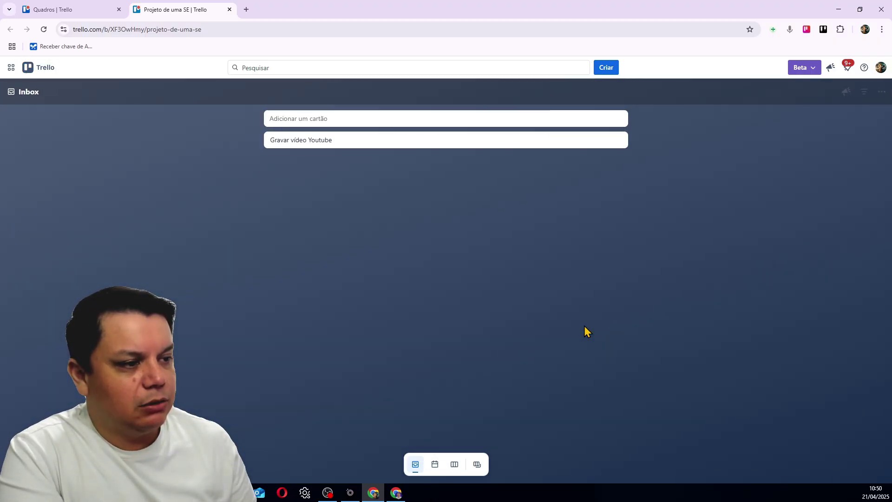
pyautogui.click(454, 463)
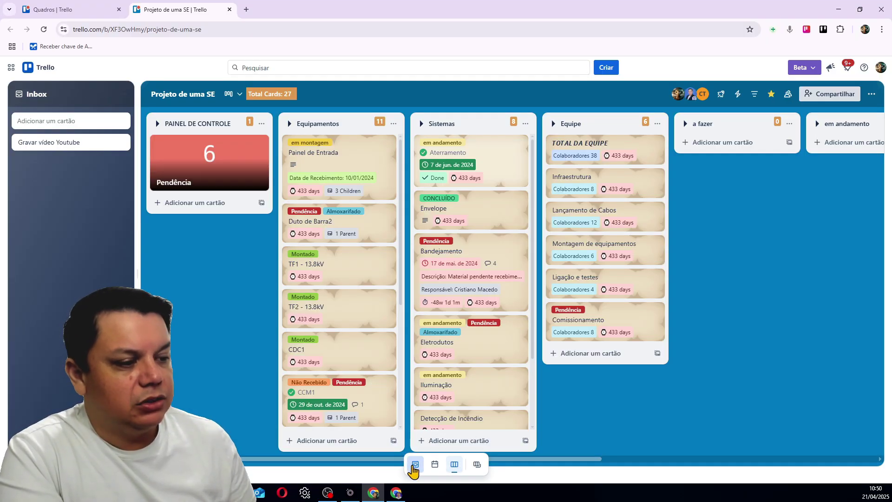
pyautogui.click(415, 464)
pyautogui.click(435, 463)
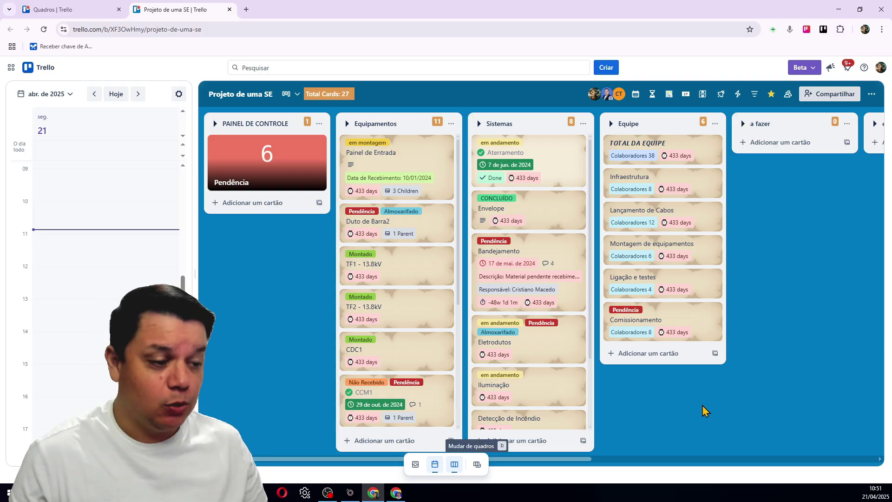
# Switch to the Gestão de Manutenção board and schedule its Reparo de Vazamento na Tubulação de Água card on 21 April at 09:00
pyautogui.click(475, 465)
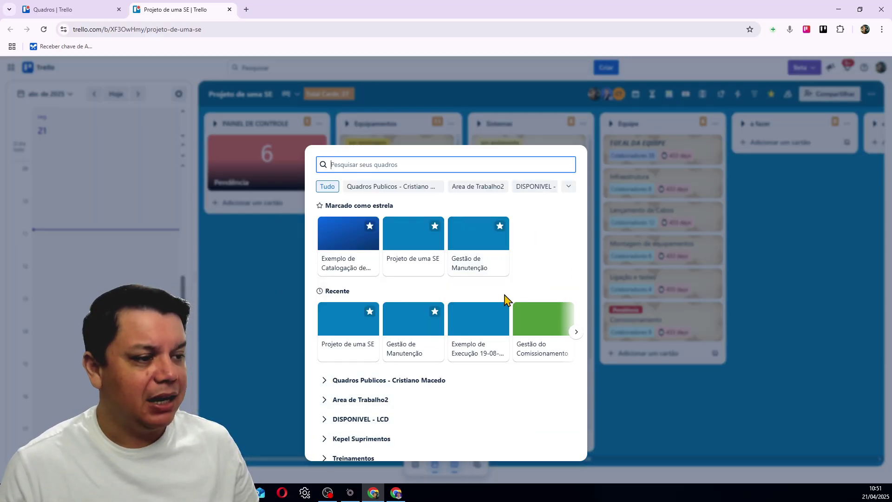
pyautogui.click(500, 258)
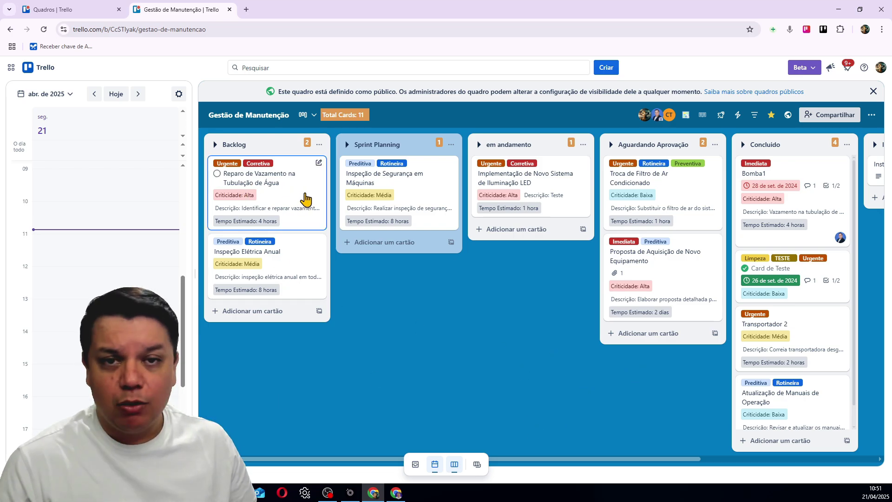
pyautogui.moveTo(301, 194); pyautogui.dragTo(139, 179)
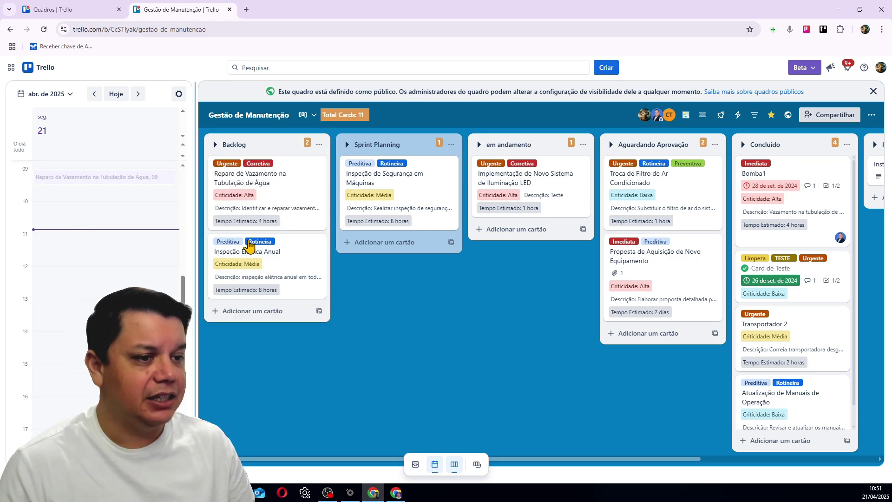
# Show the Inbox again and move the Reparo de Vazamento na Tubulação de Água time block to 13:30
pyautogui.click(415, 464)
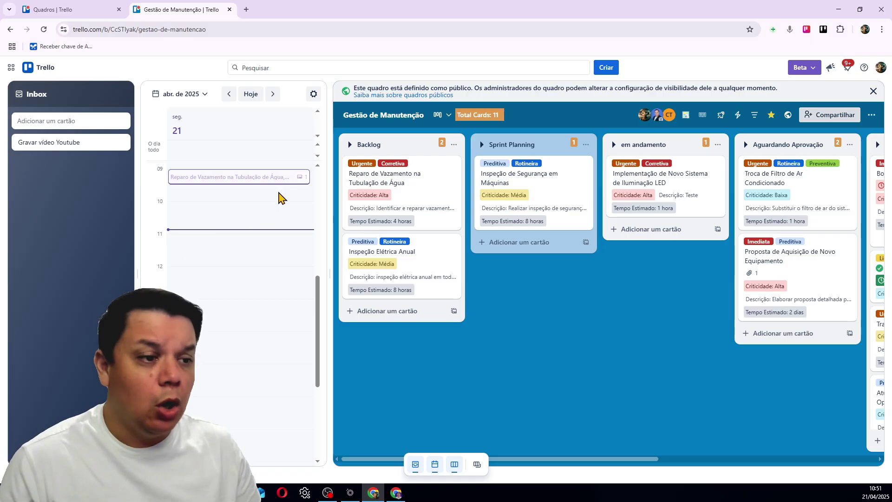
pyautogui.moveTo(278, 195); pyautogui.dragTo(270, 321)
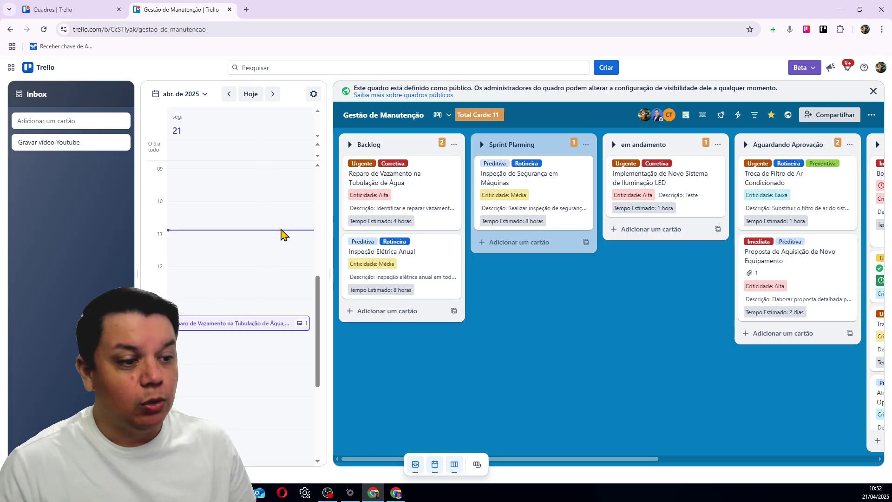
# Display 4 dias in the Planner and move the Reparo de Vazamento na Tubulação de Água block to 24 April at 10:30
pyautogui.click(314, 94)
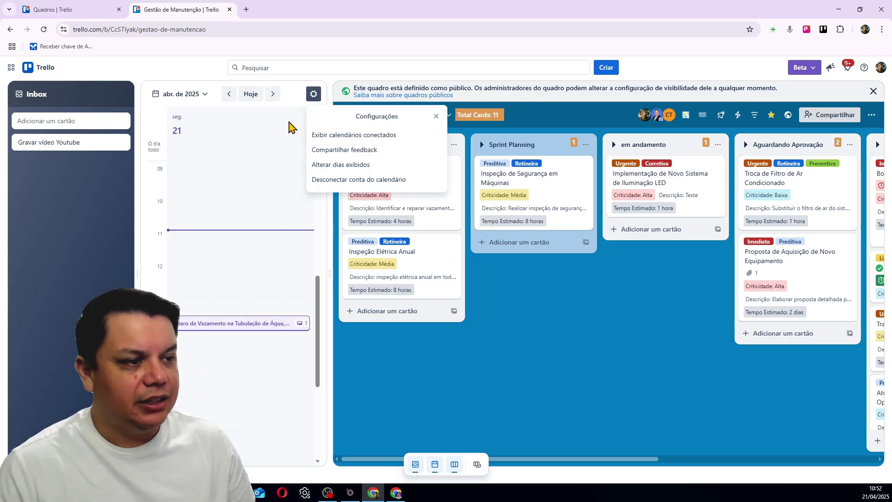
pyautogui.click(396, 168)
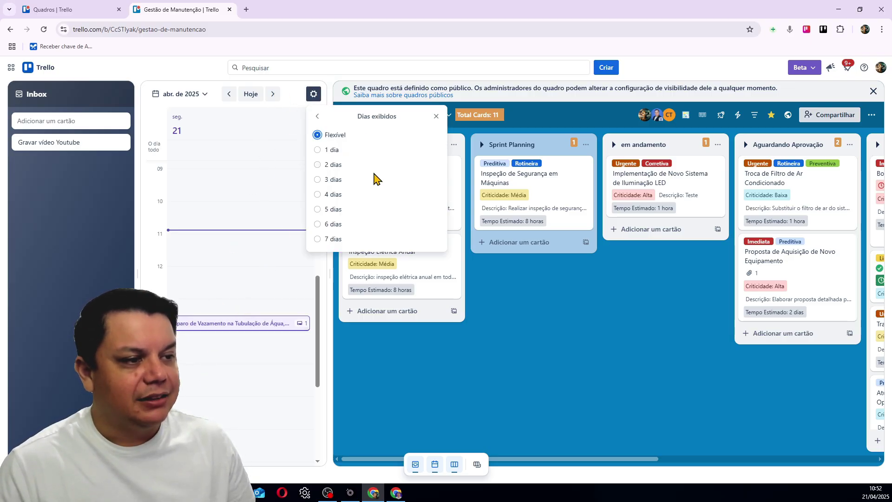
pyautogui.click(324, 197)
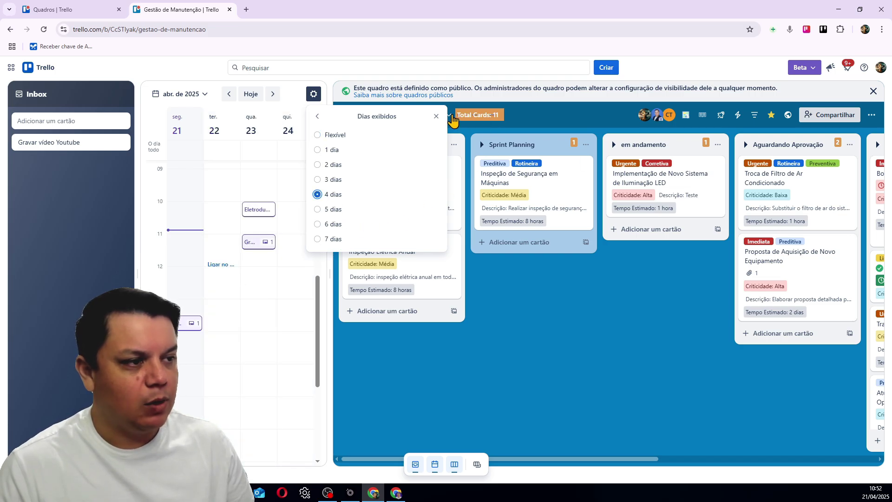
pyautogui.click(435, 117)
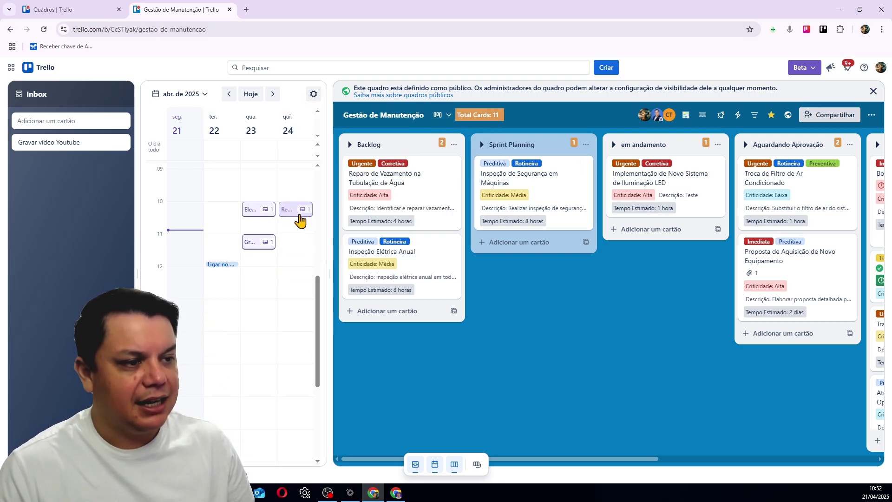
pyautogui.moveTo(299, 221); pyautogui.dragTo(297, 240)
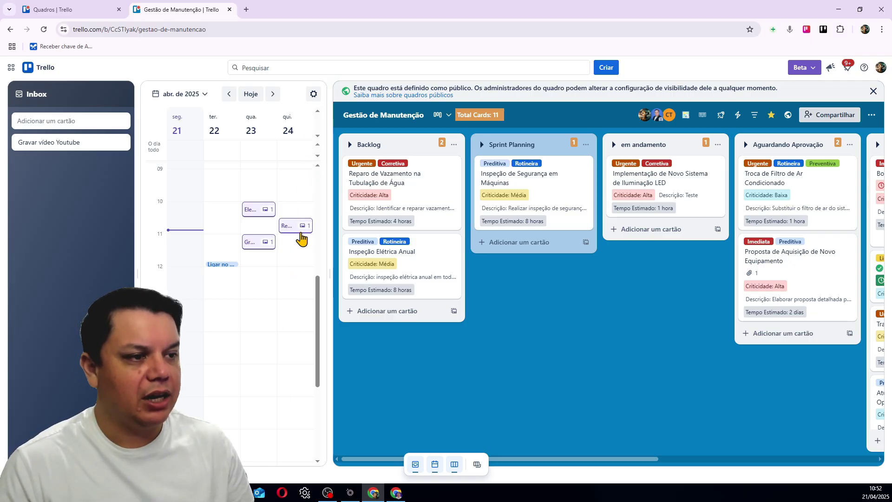
# Set the Planner's displayed days back to Flexível and close its settings
pyautogui.click(313, 93)
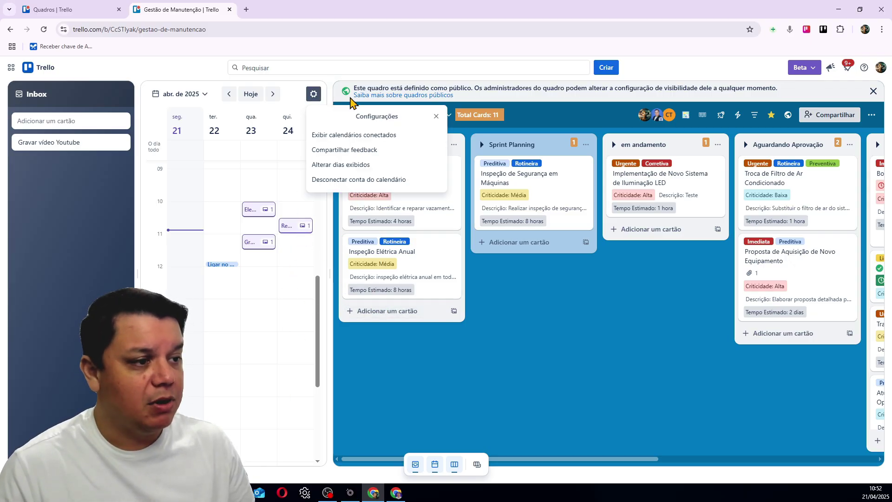
pyautogui.click(362, 166)
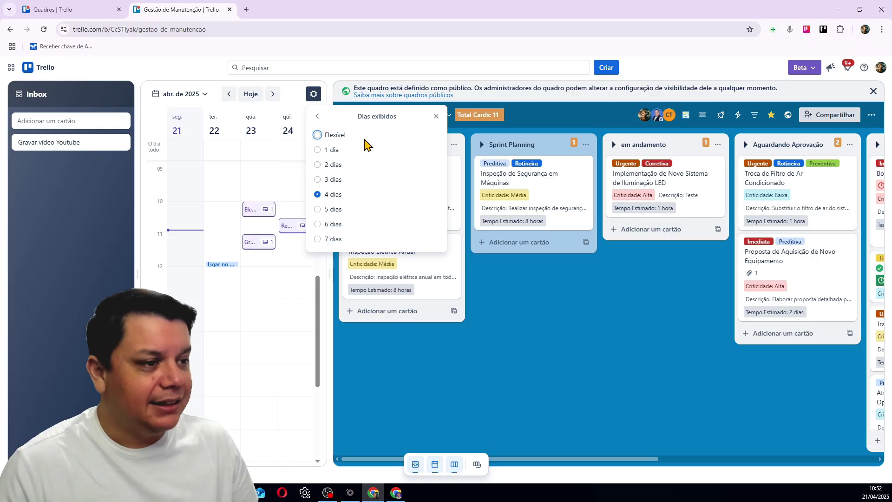
pyautogui.click(318, 135)
pyautogui.click(557, 323)
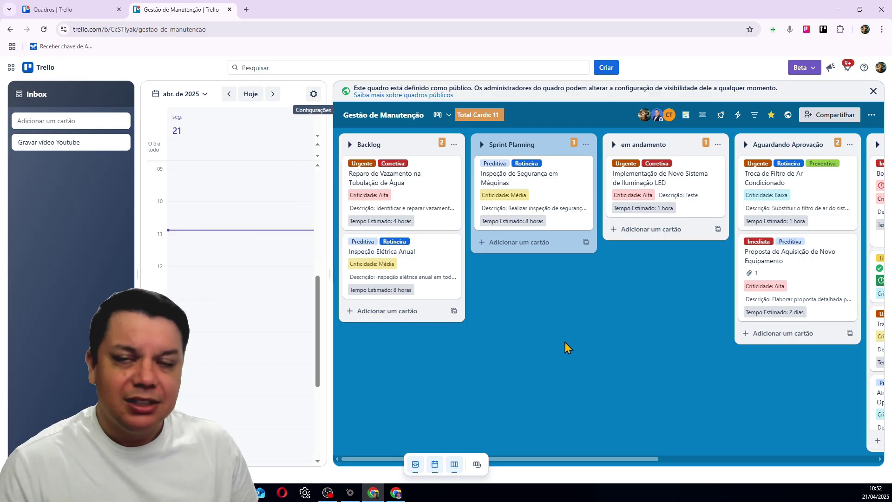